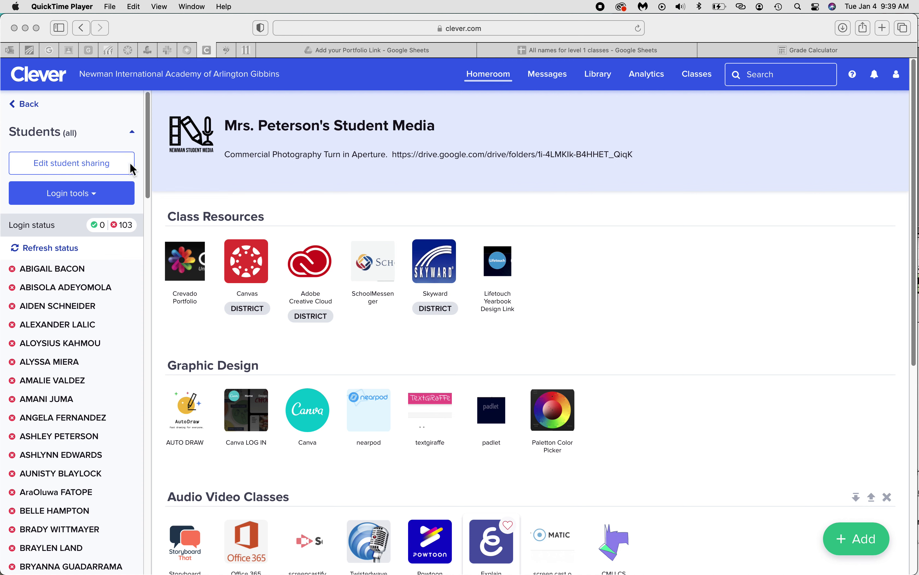
# Step: Open Crevado Portfolio from Class Resources and go to its sign-up plans page
pyautogui.click(48, 83)
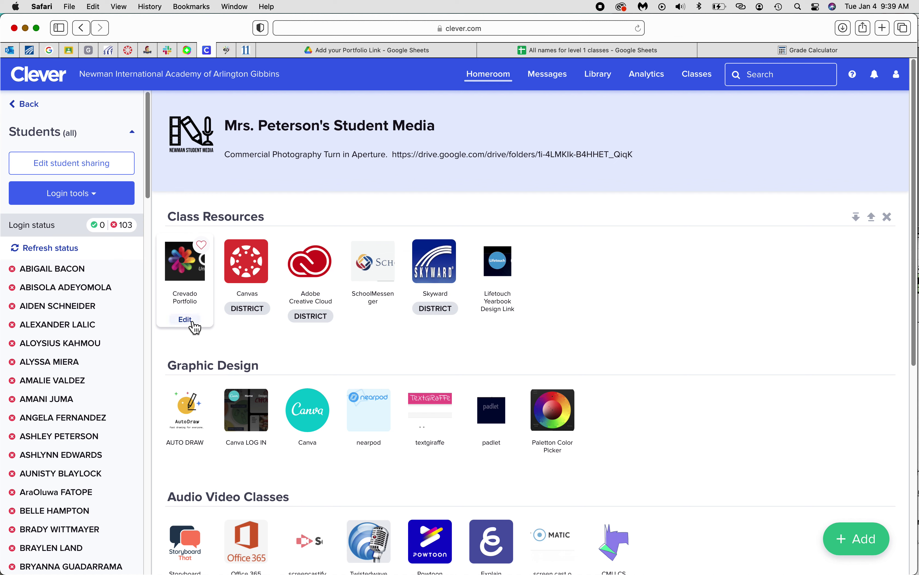
pyautogui.click(183, 272)
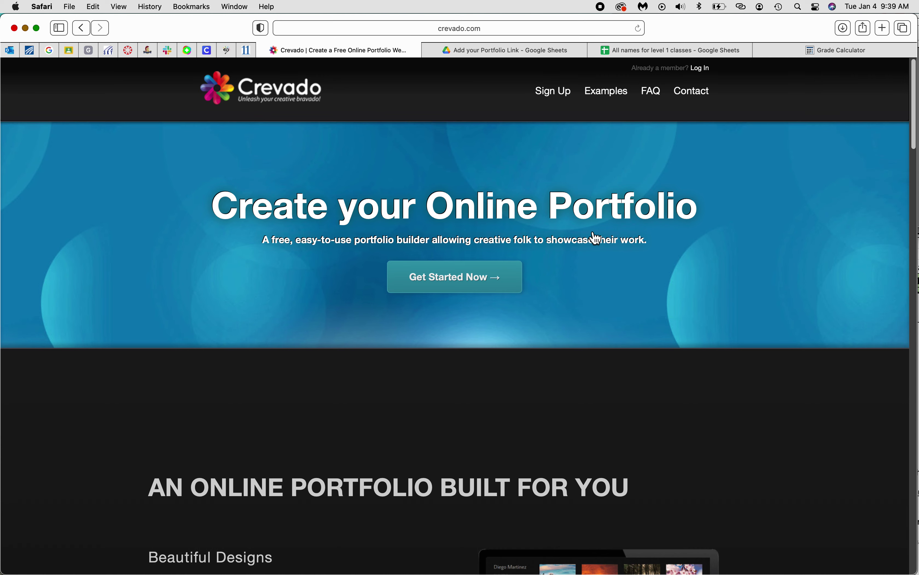
pyautogui.click(558, 102)
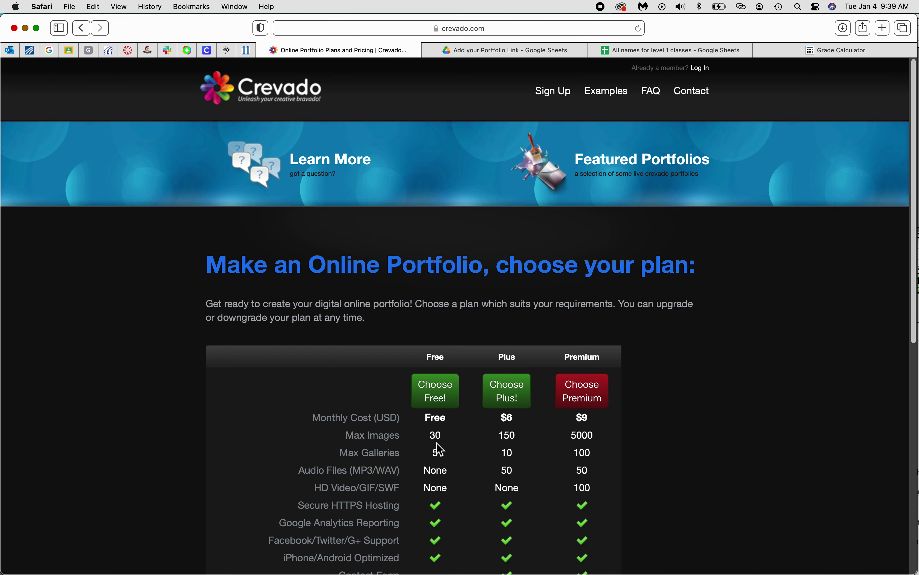
# Step: Compare the portfolio plans, choose the Free plan and look over its registration form
pyautogui.scroll(-5, 439, 445)
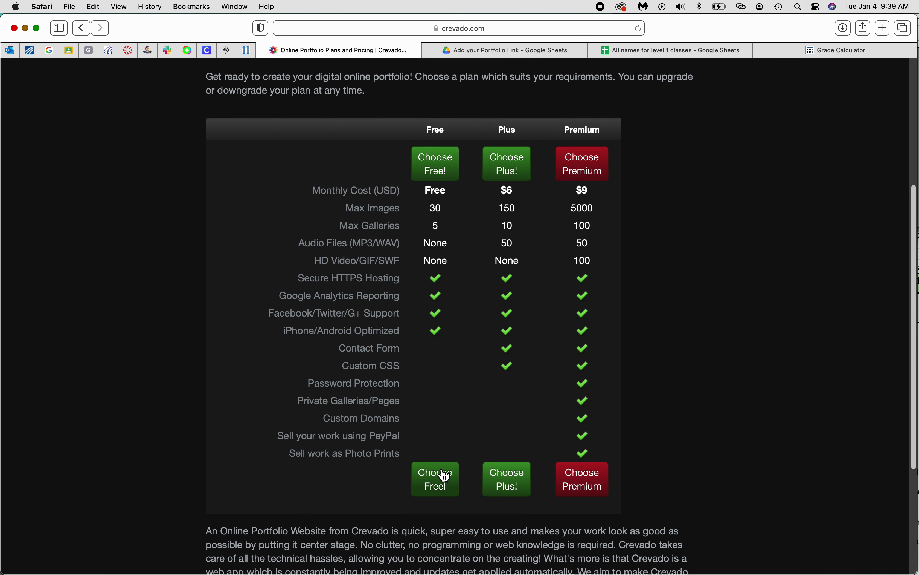
pyautogui.scroll(-4, 784, 513)
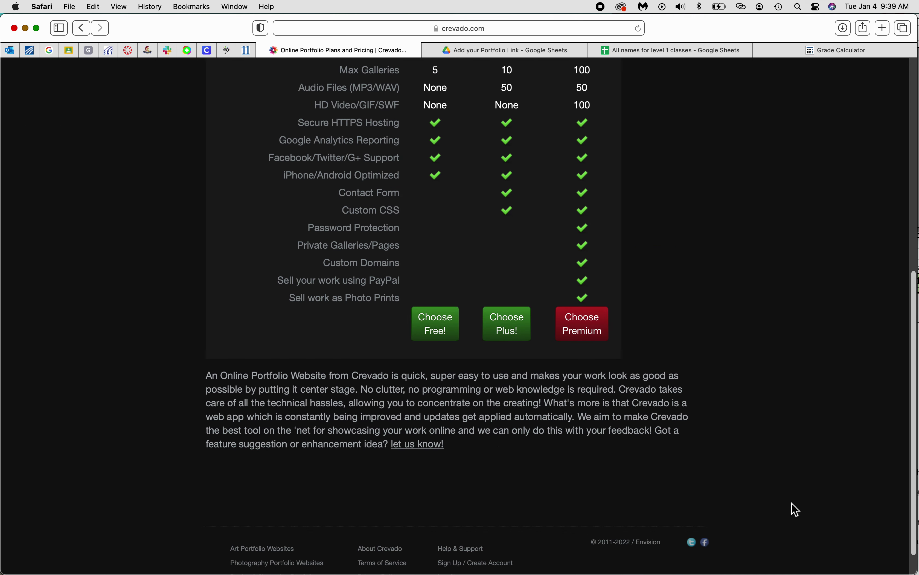
pyautogui.click(438, 337)
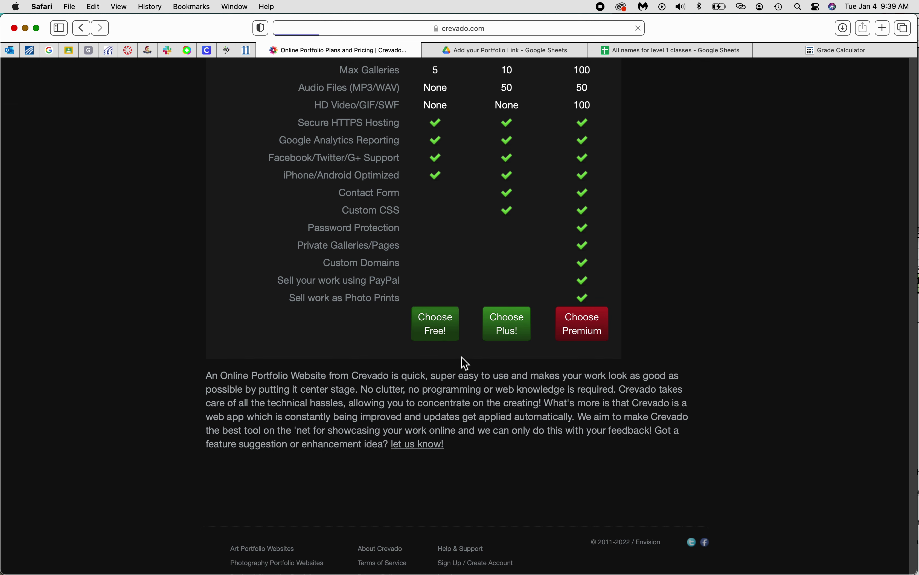
pyautogui.scroll(-3, 396, 422)
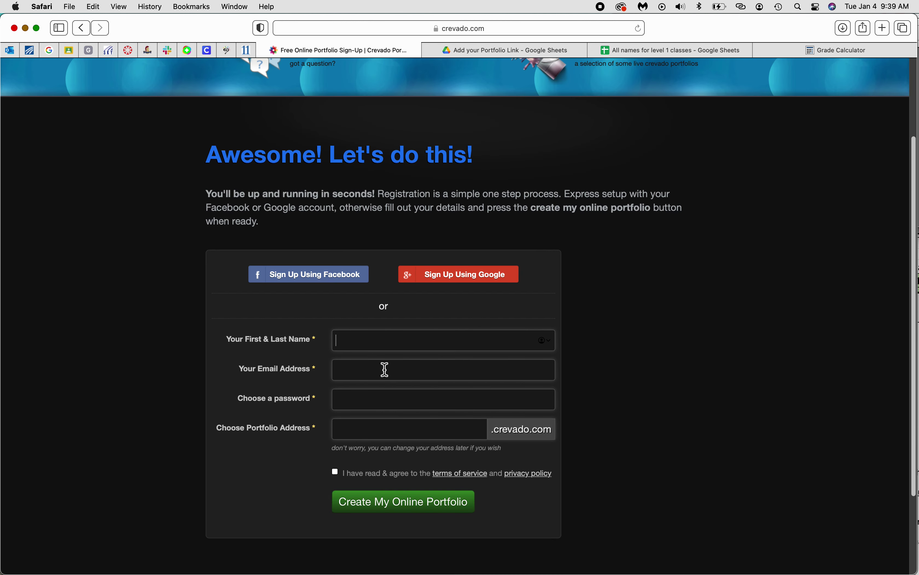
pyautogui.click(344, 345)
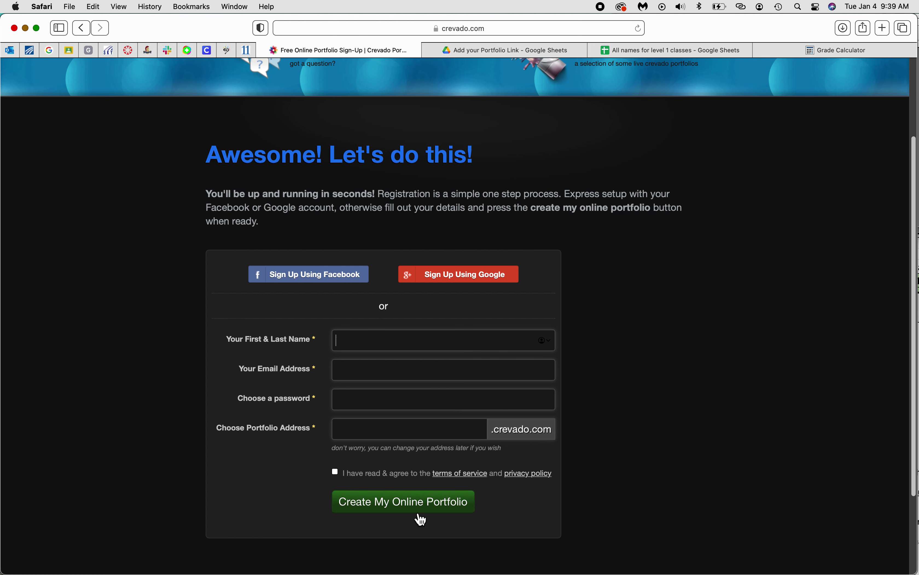
# Step: Log in to Crevado with the saved account, entering the computer account password for AutoFill, and open the 2021 Examples gallery
pyautogui.scroll(5, 637, 439)
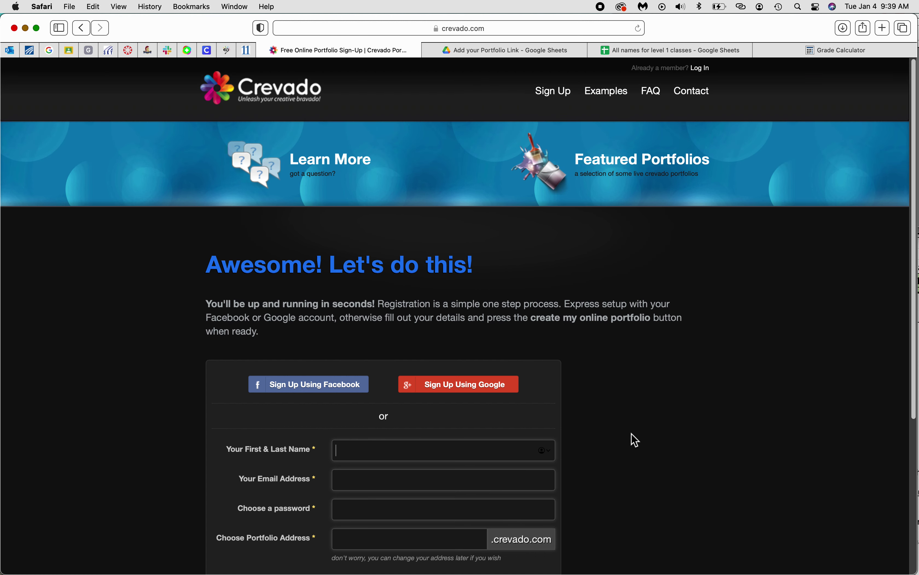
pyautogui.click(701, 71)
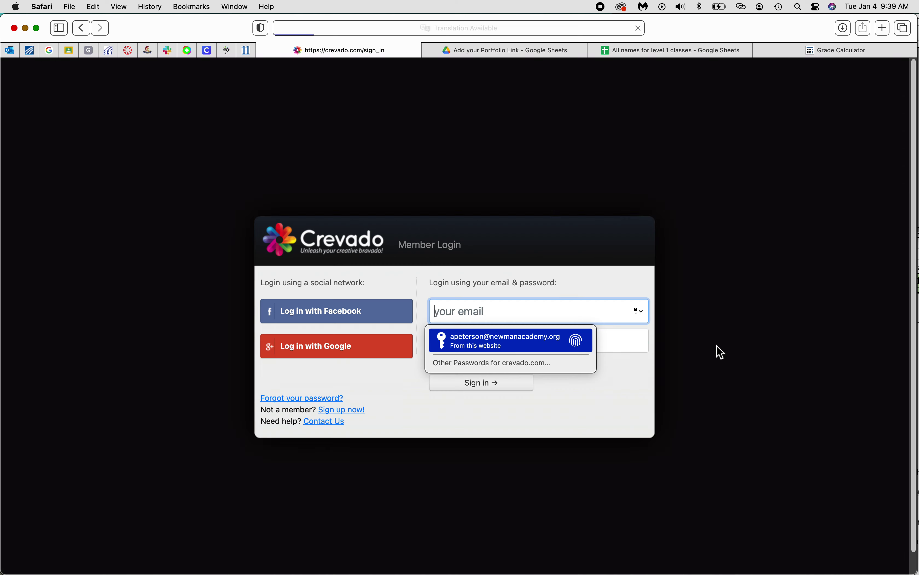
pyautogui.click(533, 353)
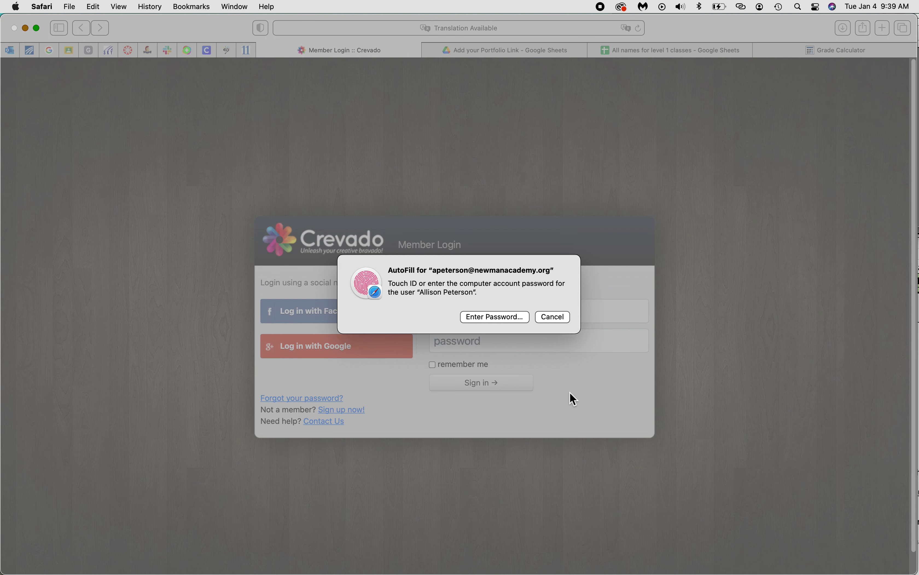
pyautogui.click(509, 320)
pyautogui.write('••••')
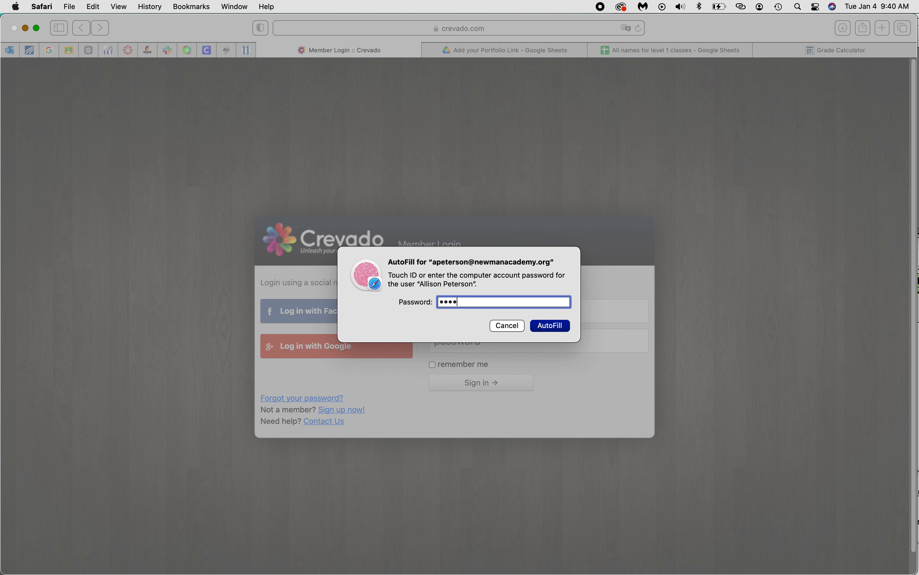
pyautogui.write('•••••••')
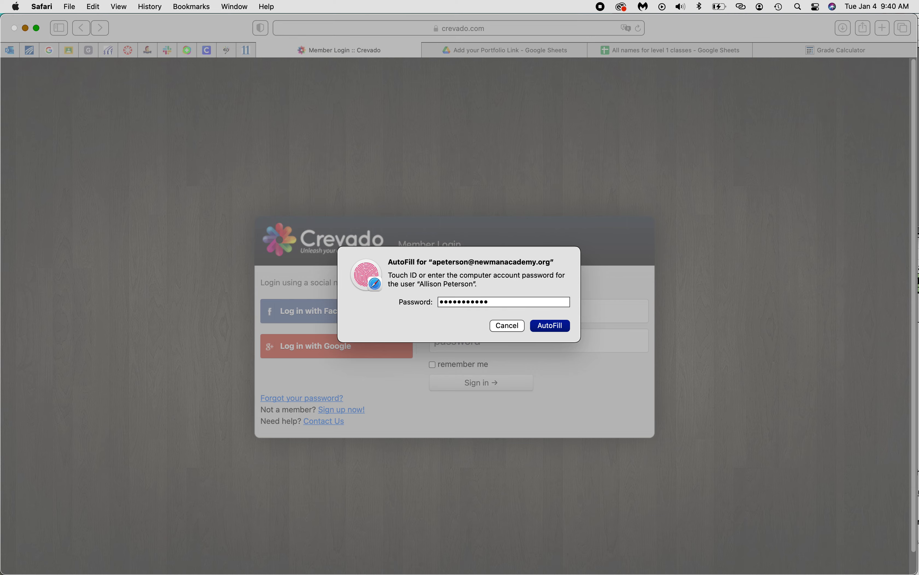
pyautogui.press('Return')
pyautogui.click(482, 383)
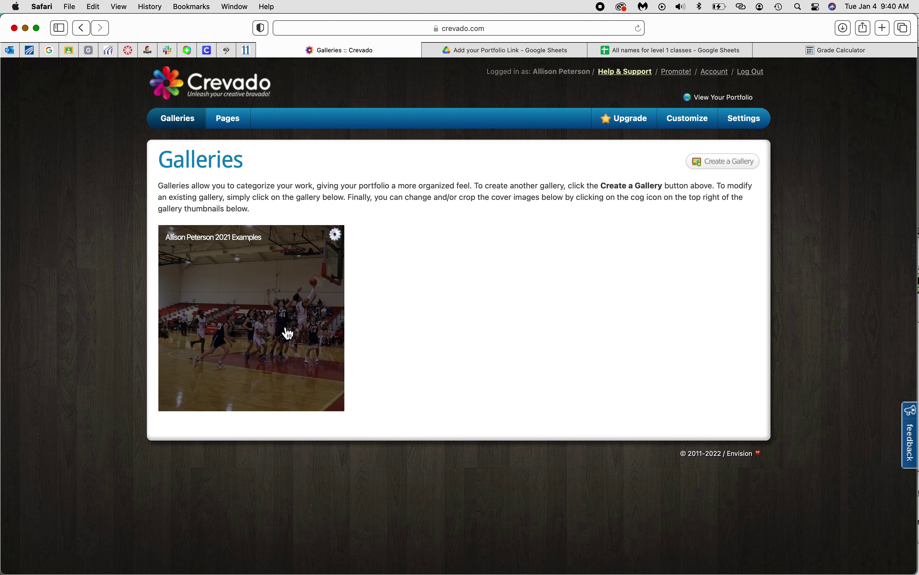
pyautogui.click(247, 281)
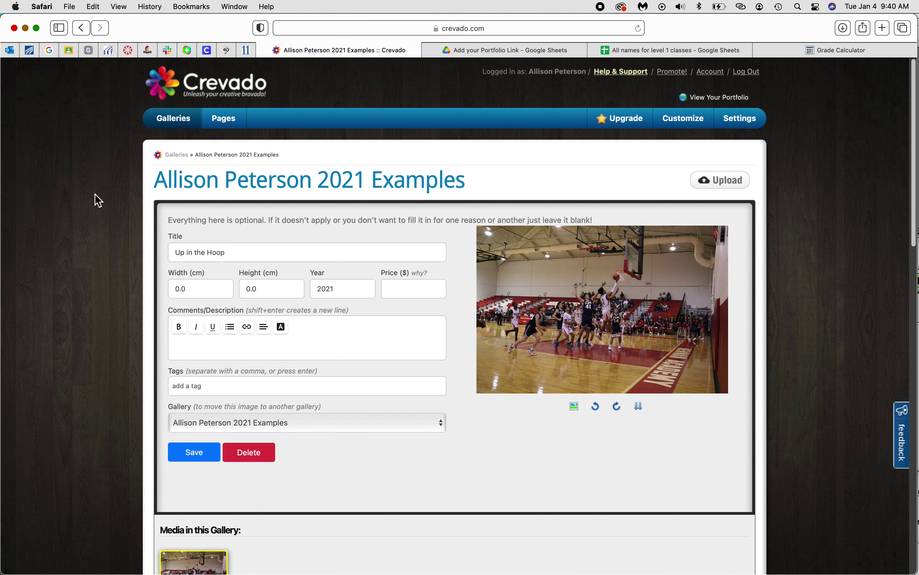
pyautogui.click(724, 188)
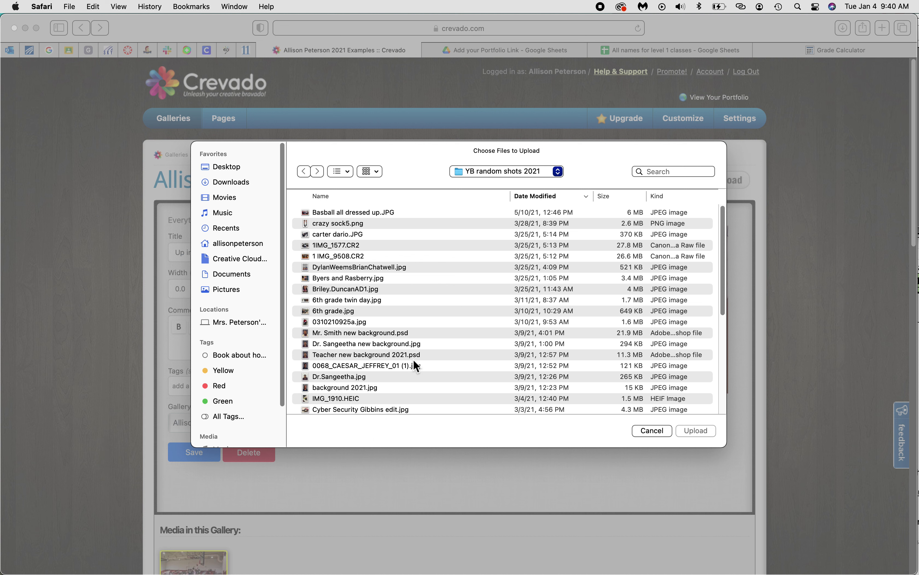
pyautogui.scroll(-1, 412, 361)
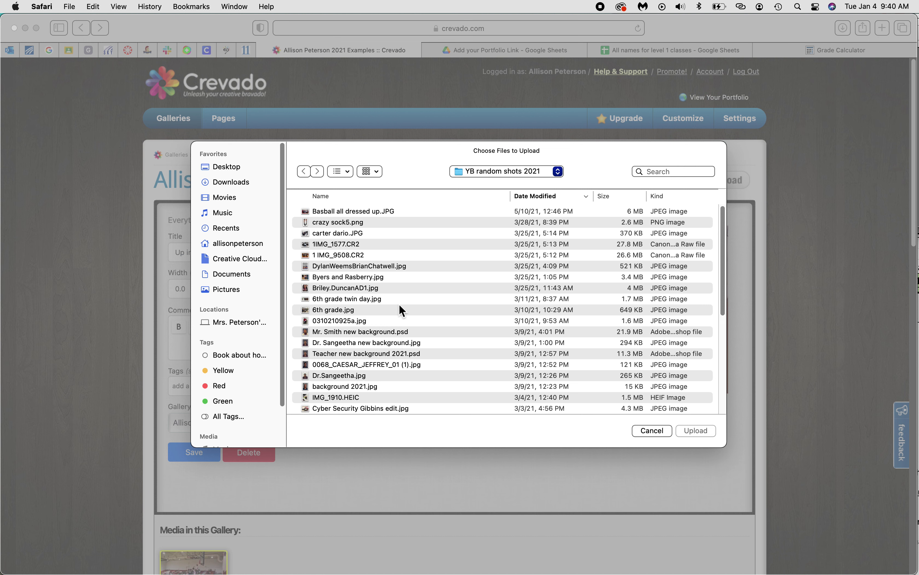
pyautogui.scroll(-5, 387, 294)
pyautogui.scroll(-2, 402, 313)
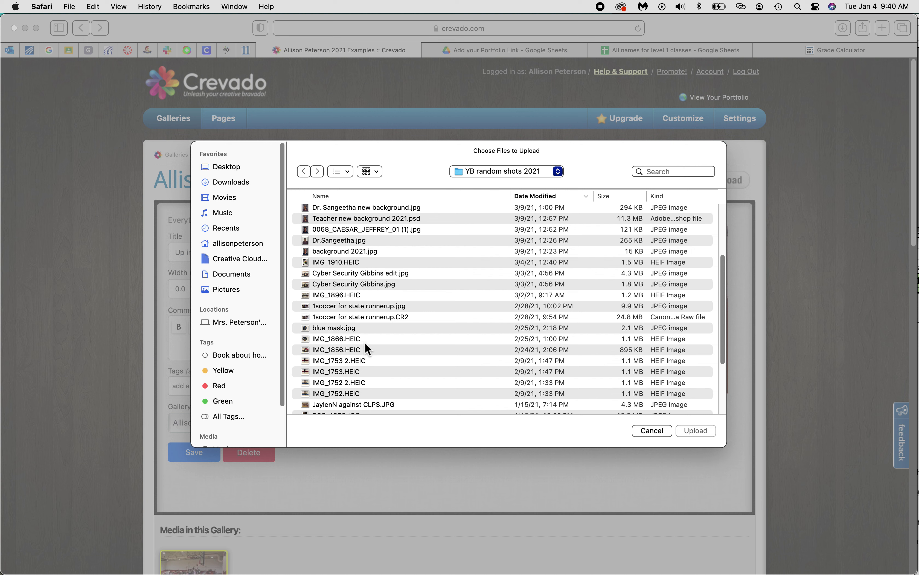
pyautogui.scroll(-6, 478, 397)
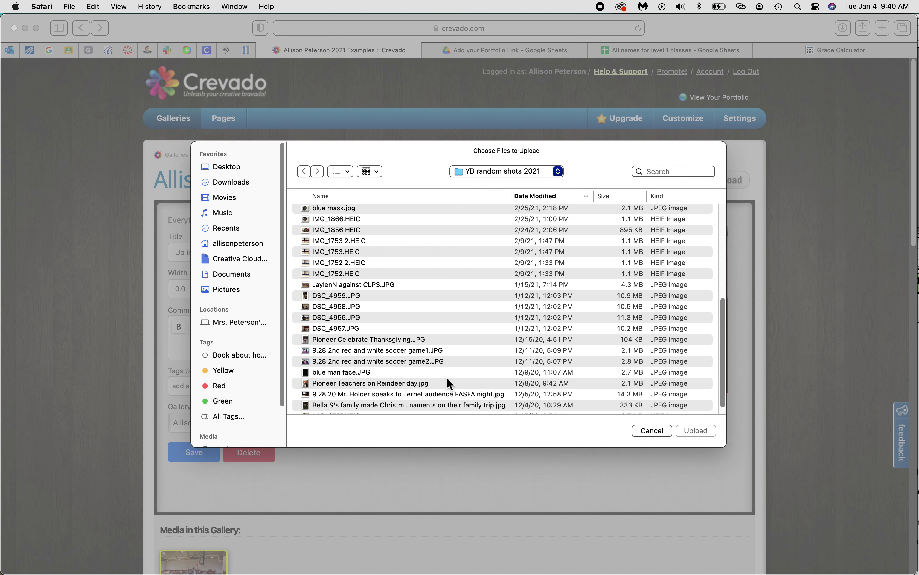
pyautogui.click(652, 430)
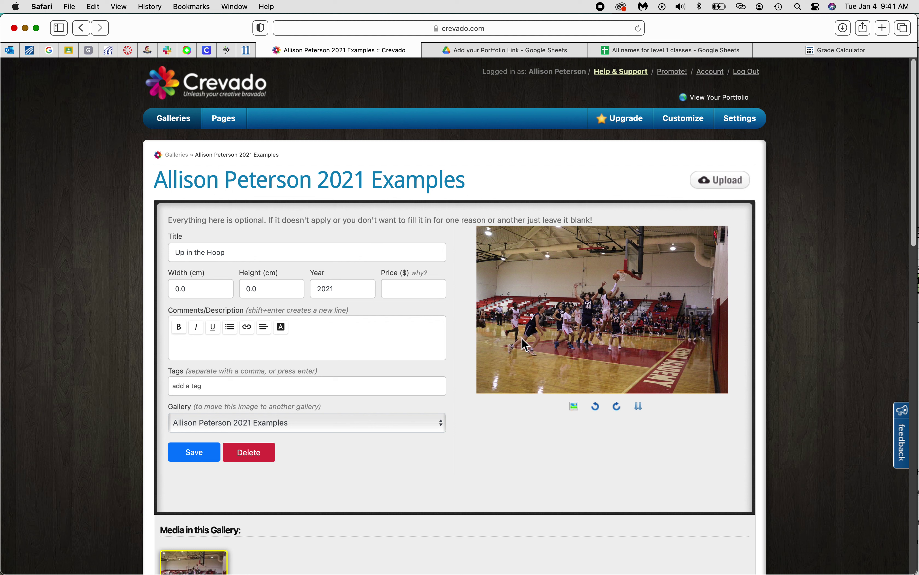
pyautogui.click(237, 255)
pyautogui.moveTo(238, 255); pyautogui.dragTo(174, 251)
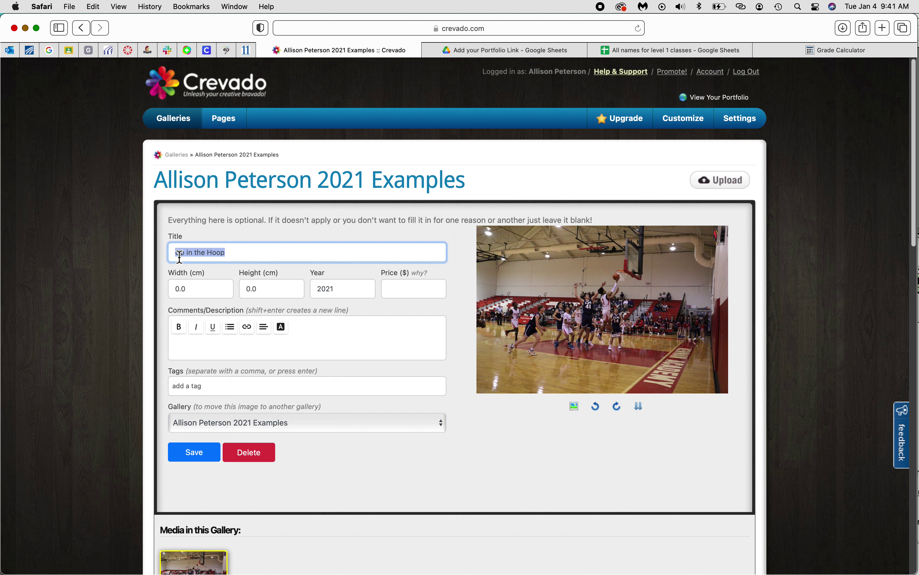
pyautogui.click(236, 261)
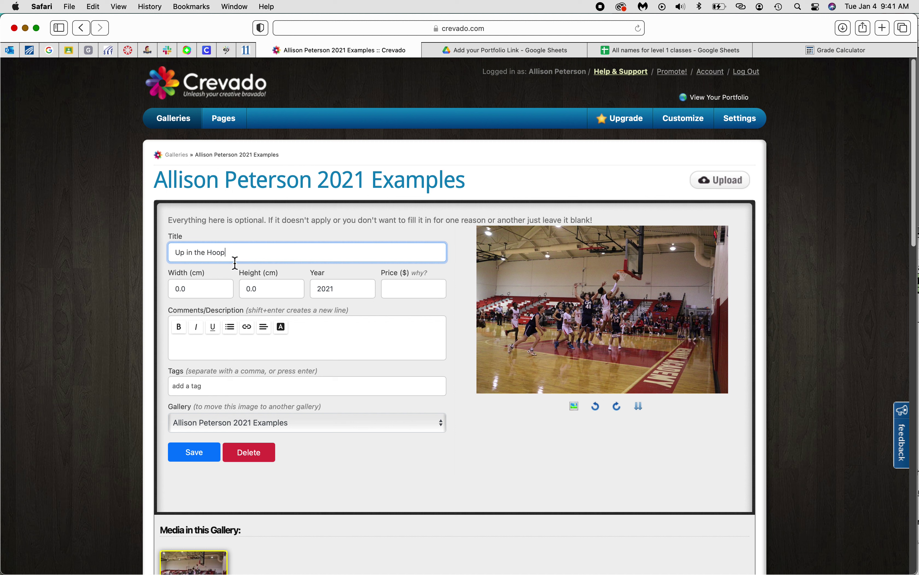
pyautogui.doubleClick(189, 253)
pyautogui.doubleClick(198, 253)
pyautogui.click(311, 255)
# Step: Begin the photo's description with "In this assignment, I was supposed to take a photo of a moving person or object."
pyautogui.click(289, 352)
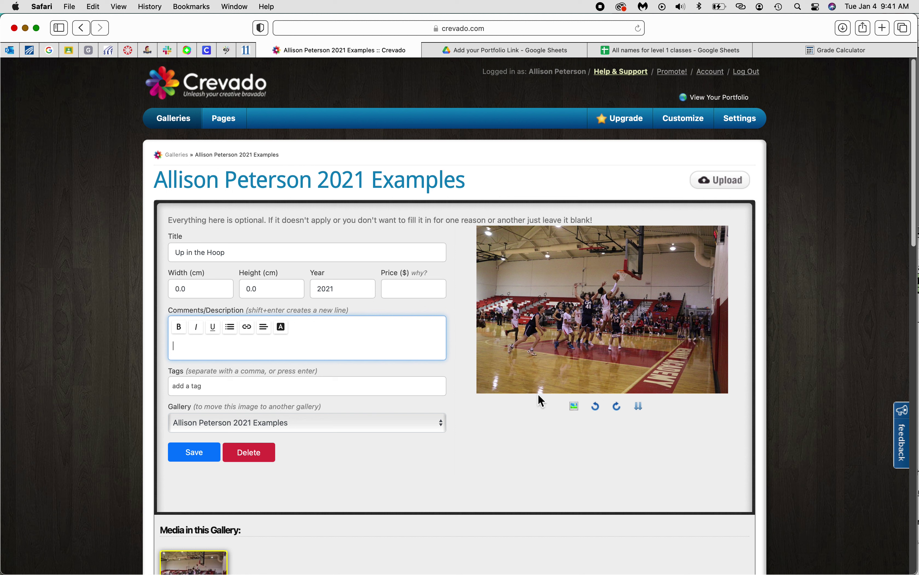
pyautogui.write('In this assignment, I was sup')
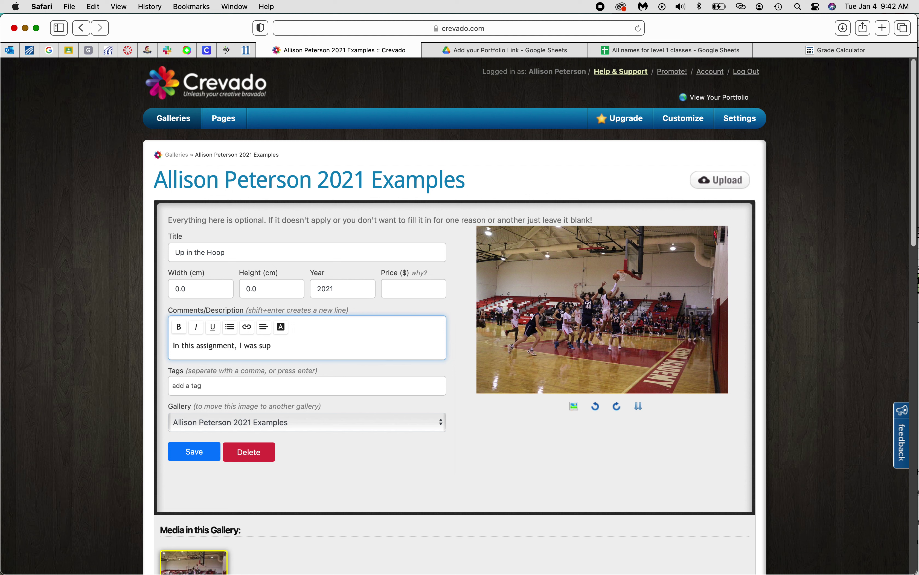
pyautogui.write('posed to take a photo of a moving')
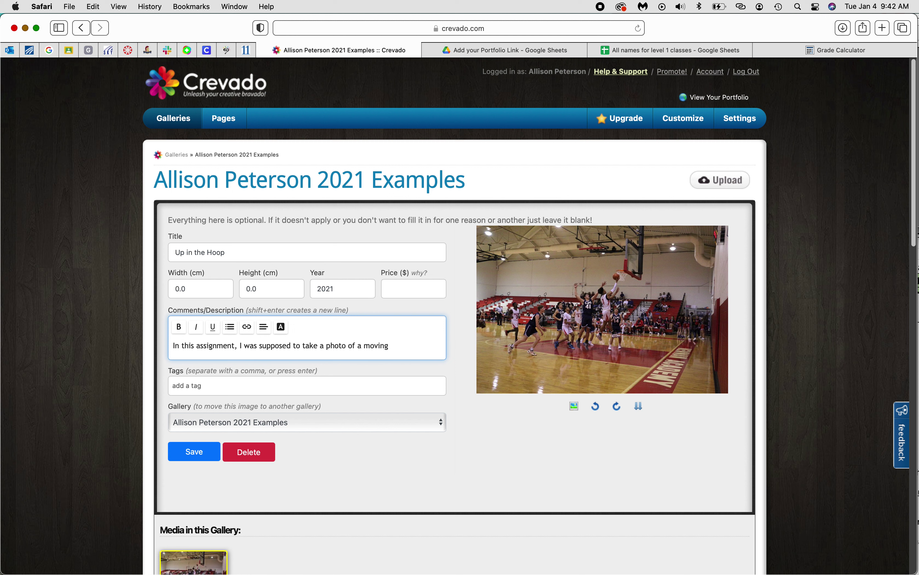
pyautogui.write('object')
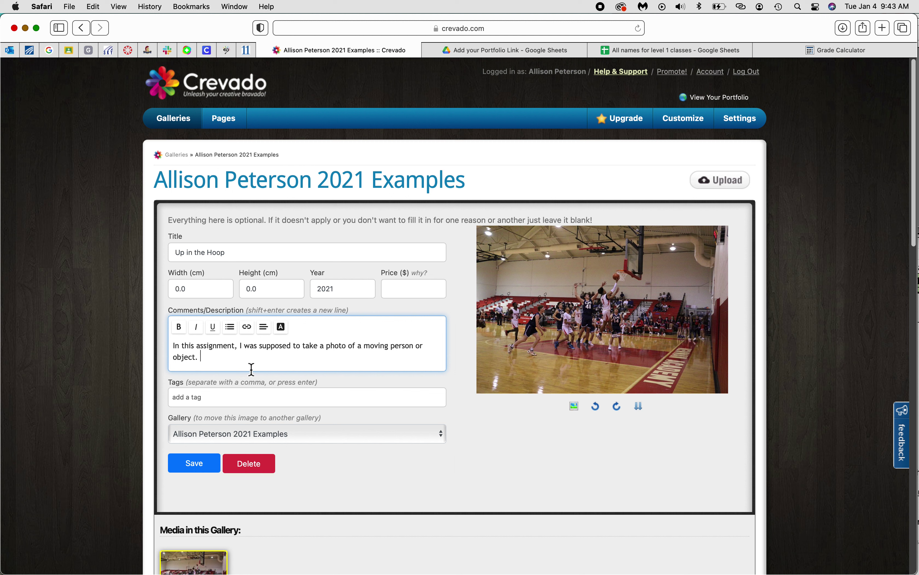
# Step: Add to the photo's description "I used Shutter Speed on my DSLR camera to help get this effect."
pyautogui.write('I used Shutter Speed on my ')
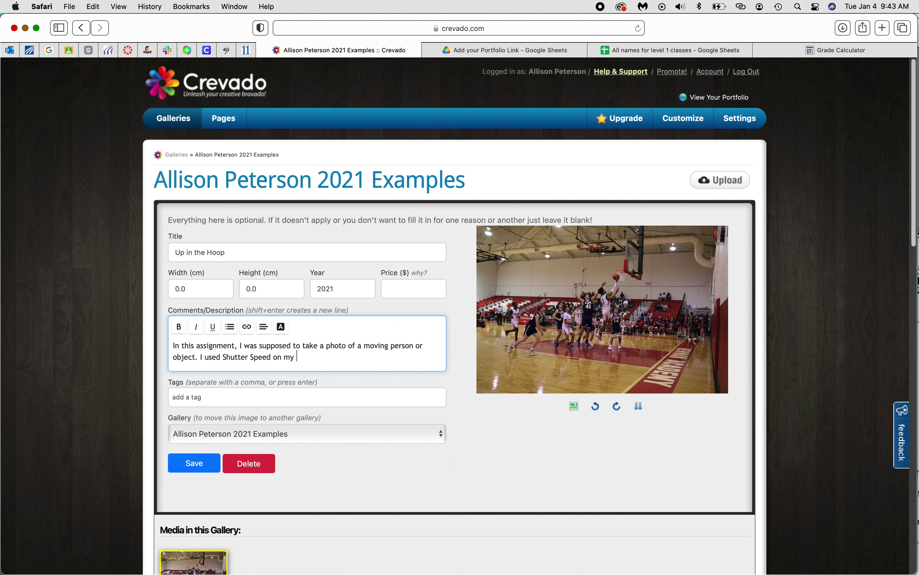
pyautogui.write('DSLR camera to help get this ')
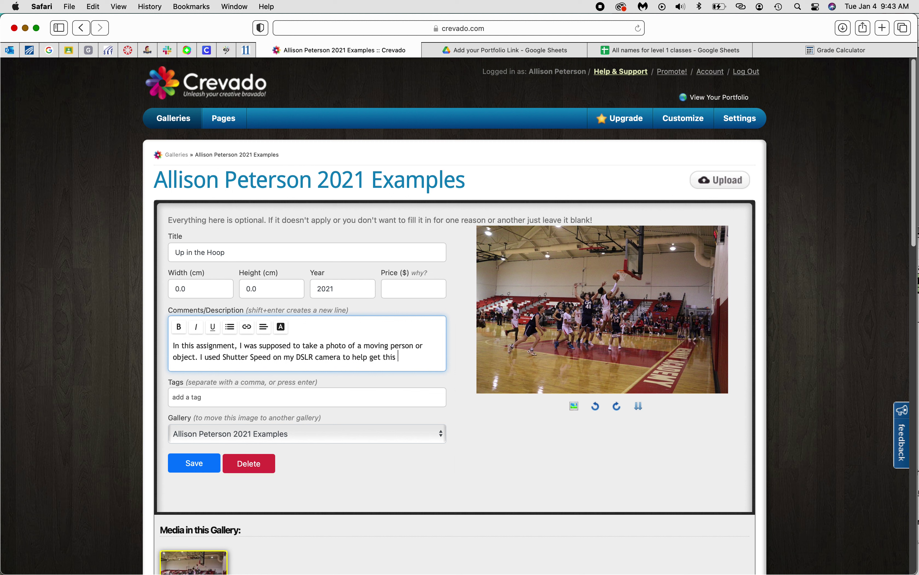
pyautogui.write('effect.')
# Step: Continue the photo's description with "If I did this again, I would want to straighten out the photo."
pyautogui.write('If I did')
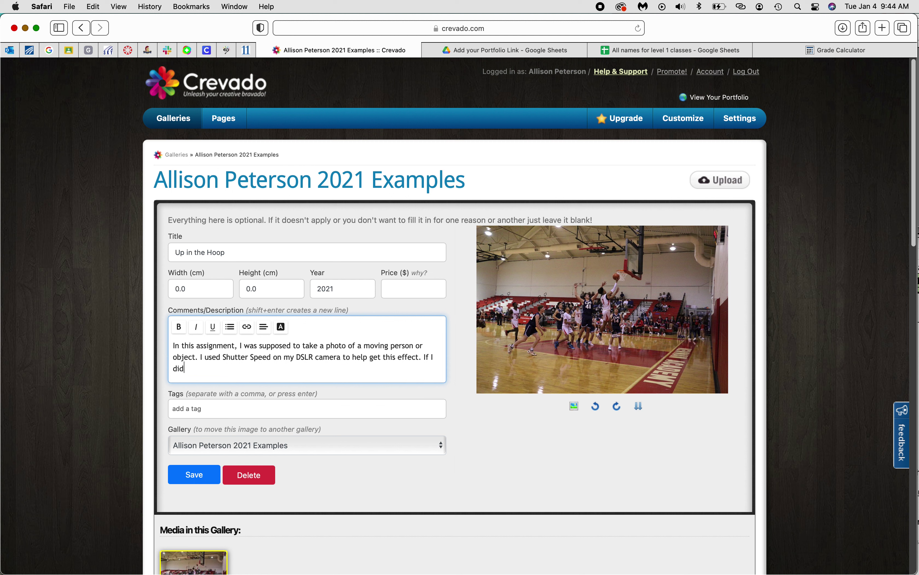
pyautogui.write(' this again, I would want to straig')
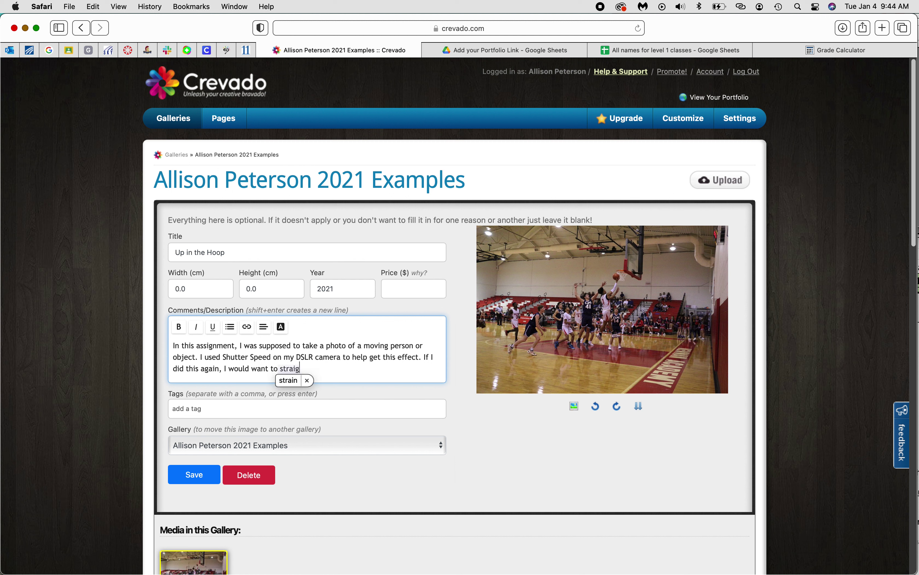
pyautogui.write('hten out ')
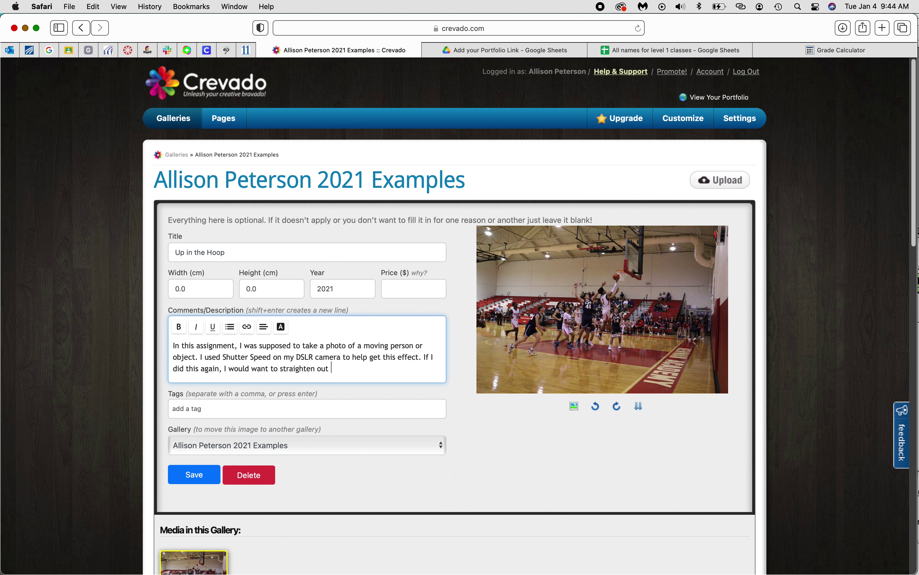
pyautogui.write('the photo. What I liek')
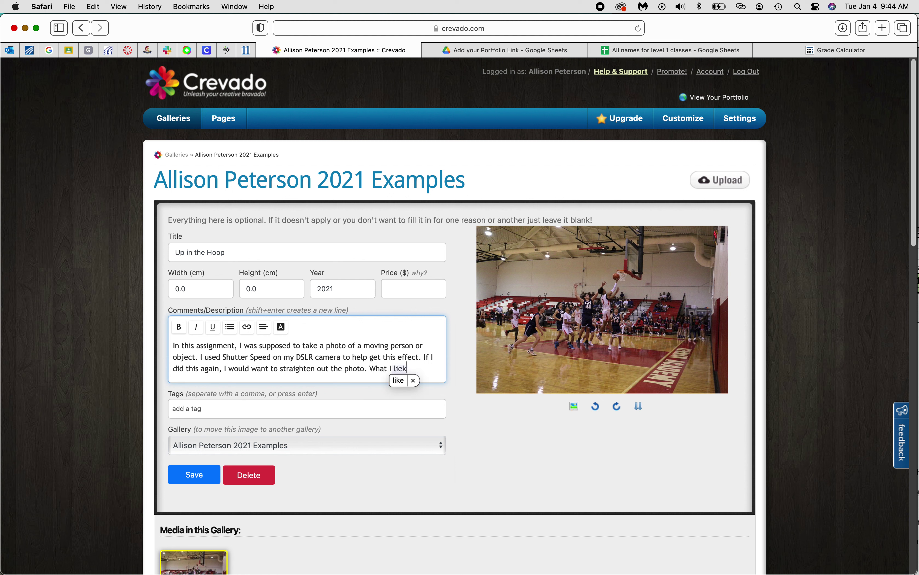
# Step: Complete the description's last sentence as "What I liked about this photo is the action that I caught."
pyautogui.write('d ')
pyautogui.write('abou')
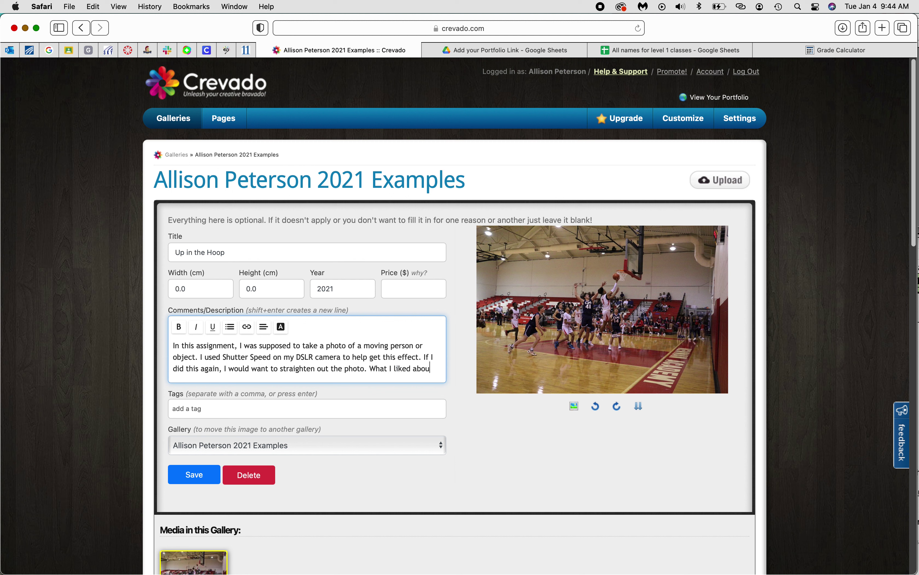
pyautogui.write('t this photo')
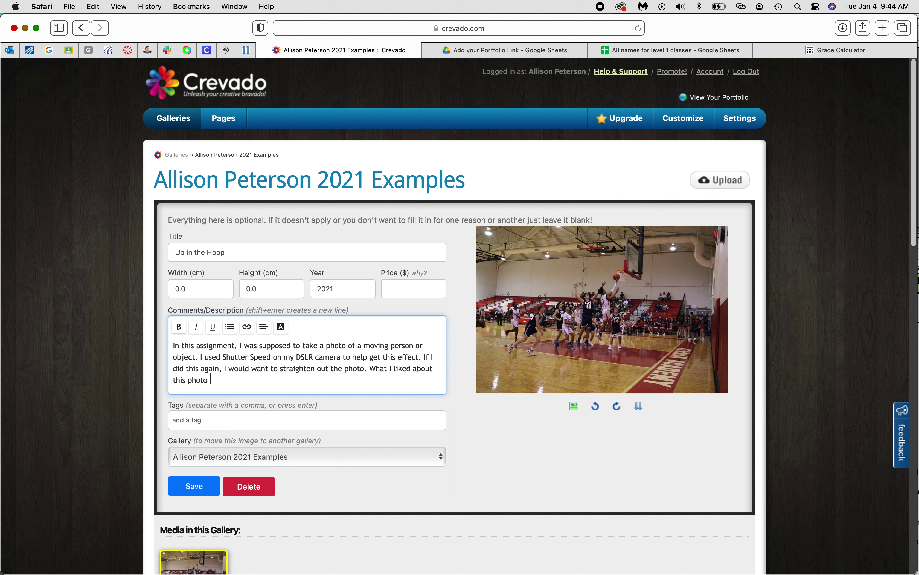
pyautogui.write('is the action that I caught.')
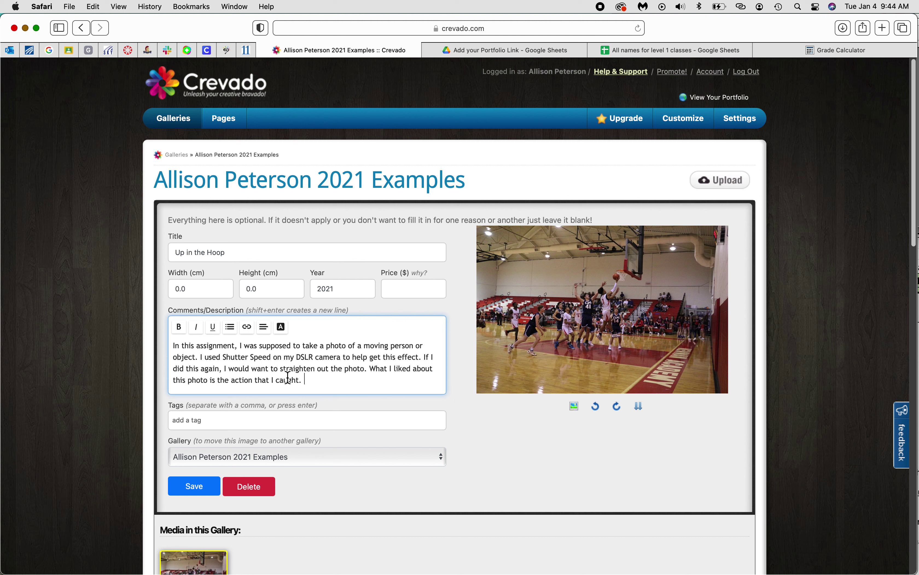
# Step: Add the tag "Photoshop" to the basketball photo
pyautogui.click(199, 422)
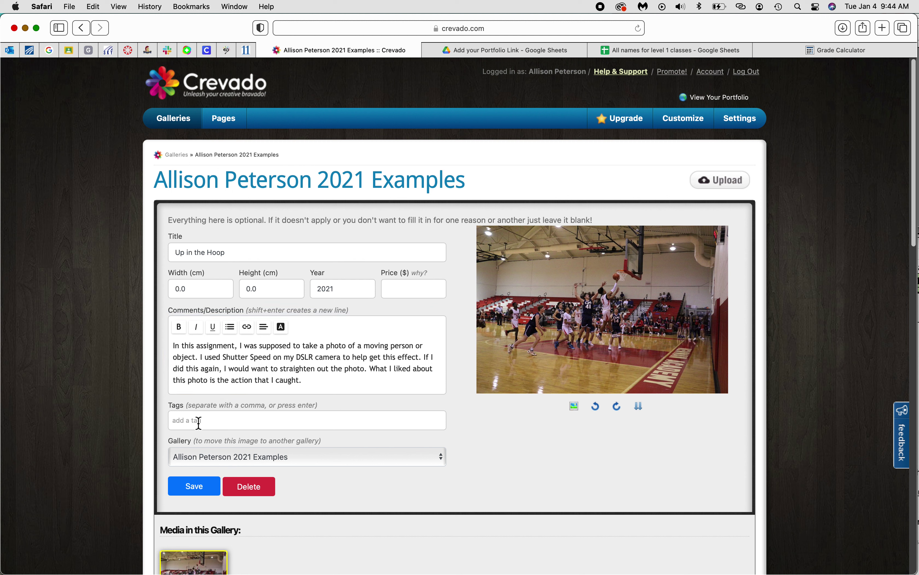
pyautogui.write('Photyo')
pyautogui.press('BackSpace')
pyautogui.press('BackSpace')
pyautogui.write('oshop')
pyautogui.press('Return')
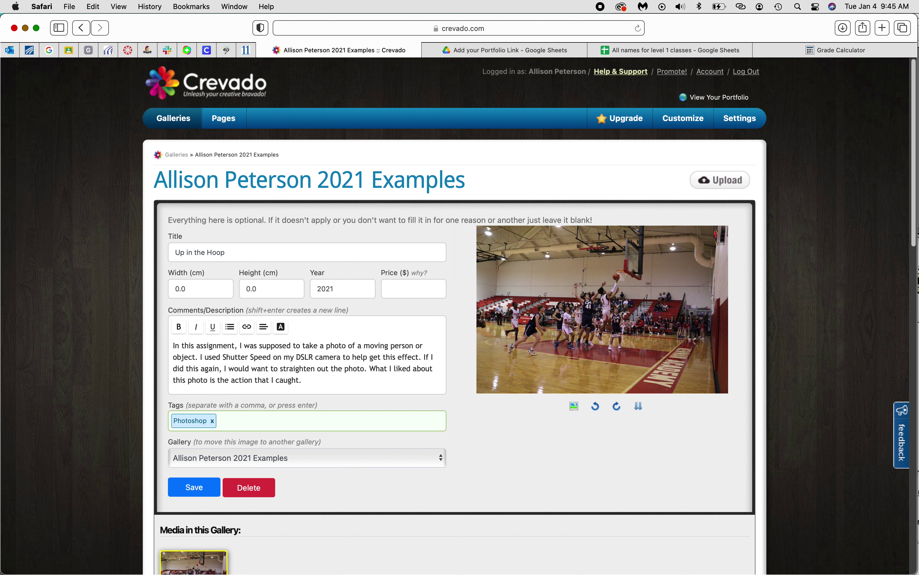
# Step: Add the tags "basketball" and "yearbook" to the photo and save its details
pyautogui.write('basketball')
pyautogui.press('Return')
pyautogui.write('yearboook')
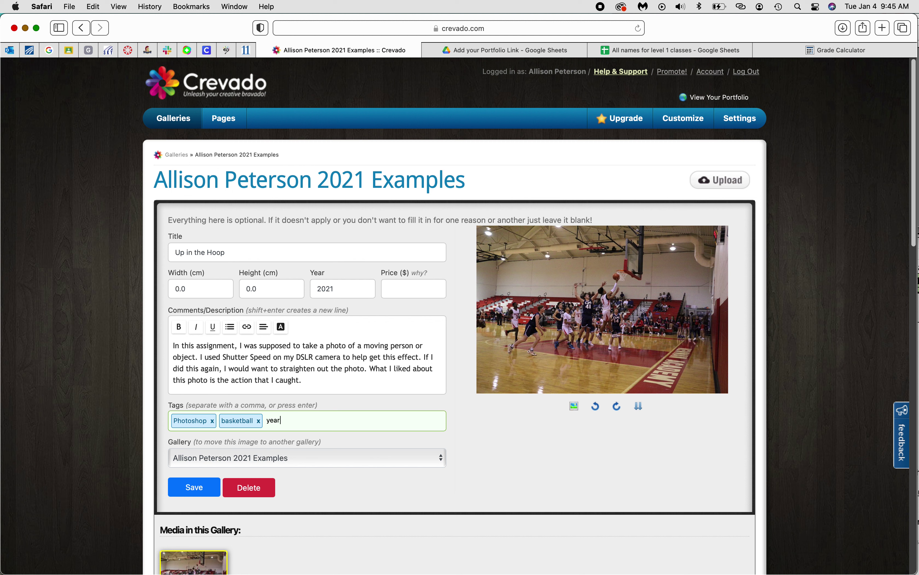
pyautogui.press('BackSpace')
pyautogui.press('BackSpace')
pyautogui.write('k')
pyautogui.press('Return')
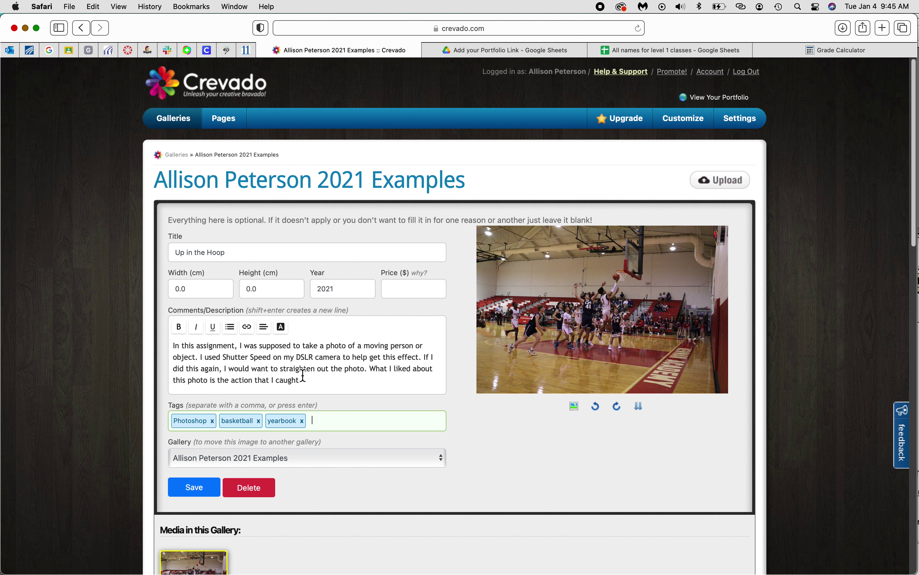
pyautogui.click(221, 491)
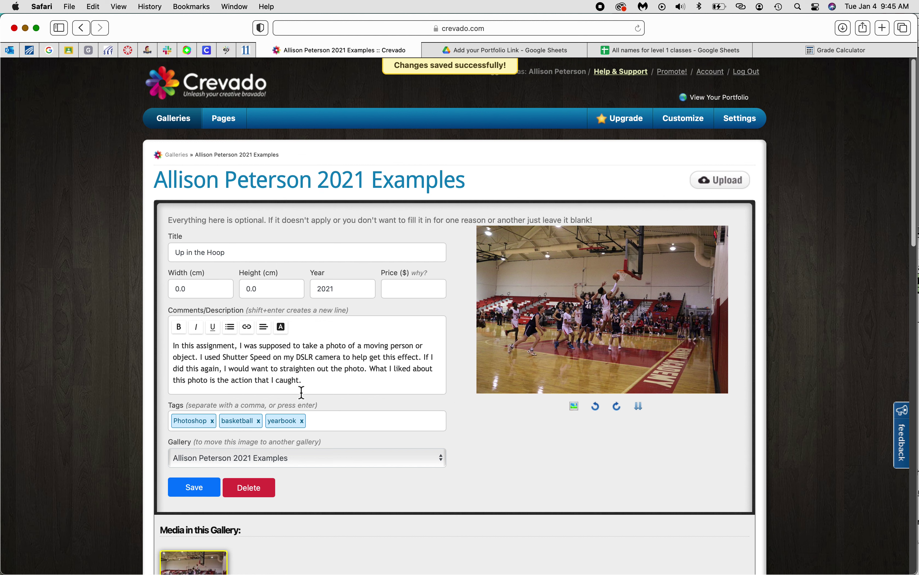
# Step: Open the gallery title for editing and save it without retyping it, and save the photo's details again
pyautogui.scroll(-5, 316, 396)
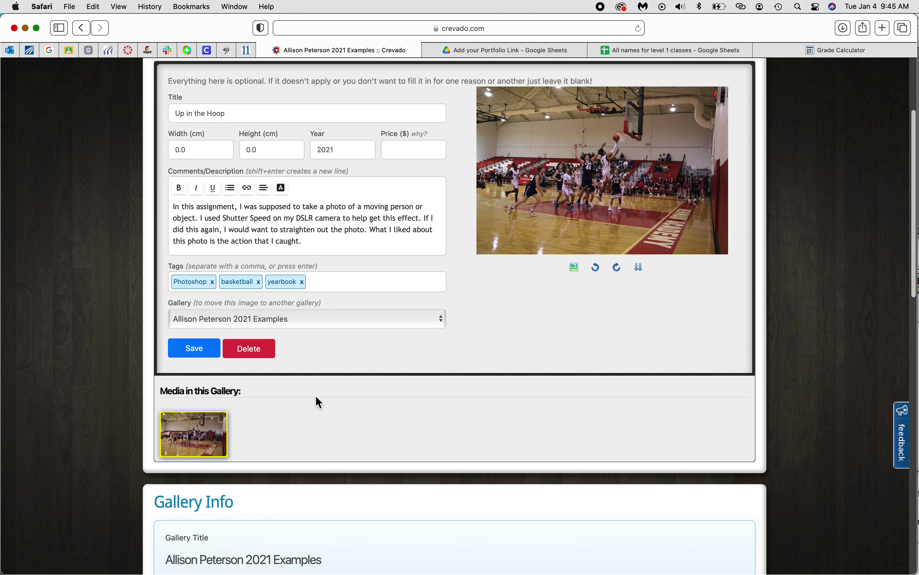
pyautogui.scroll(-5, 316, 396)
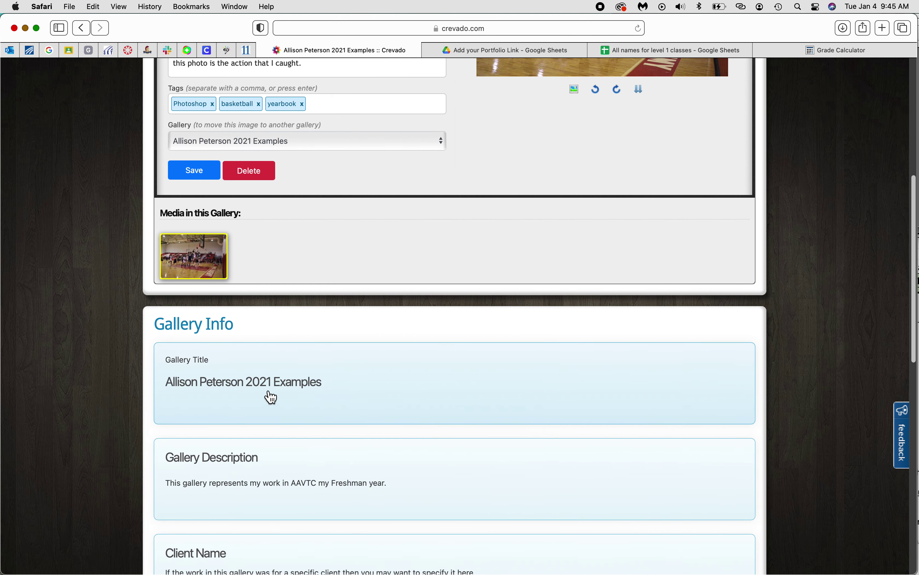
pyautogui.click(244, 393)
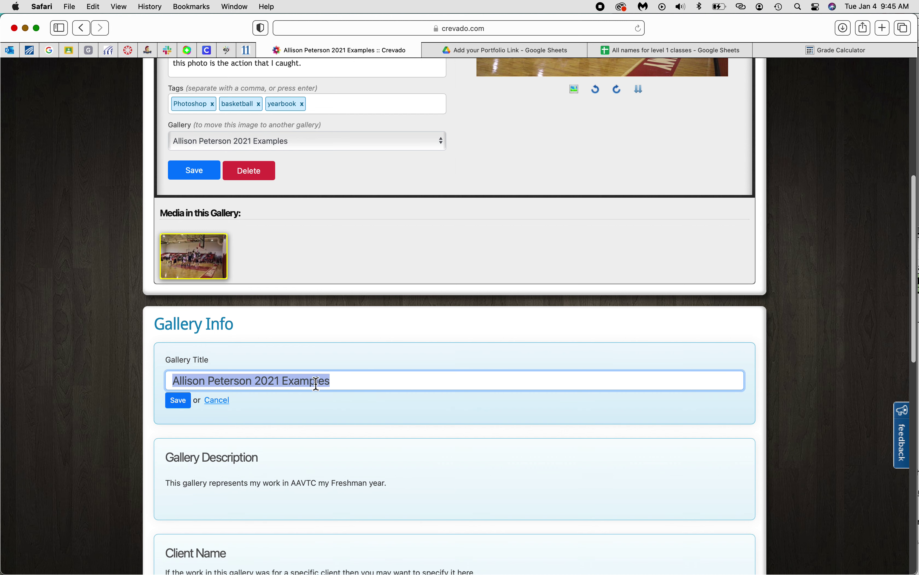
pyautogui.click(177, 412)
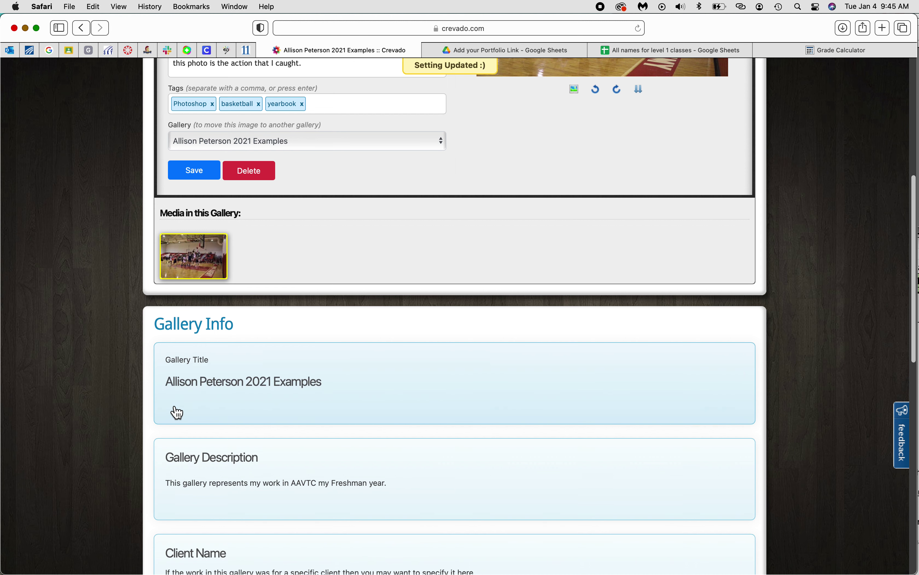
pyautogui.scroll(10, 313, 367)
pyautogui.click(192, 487)
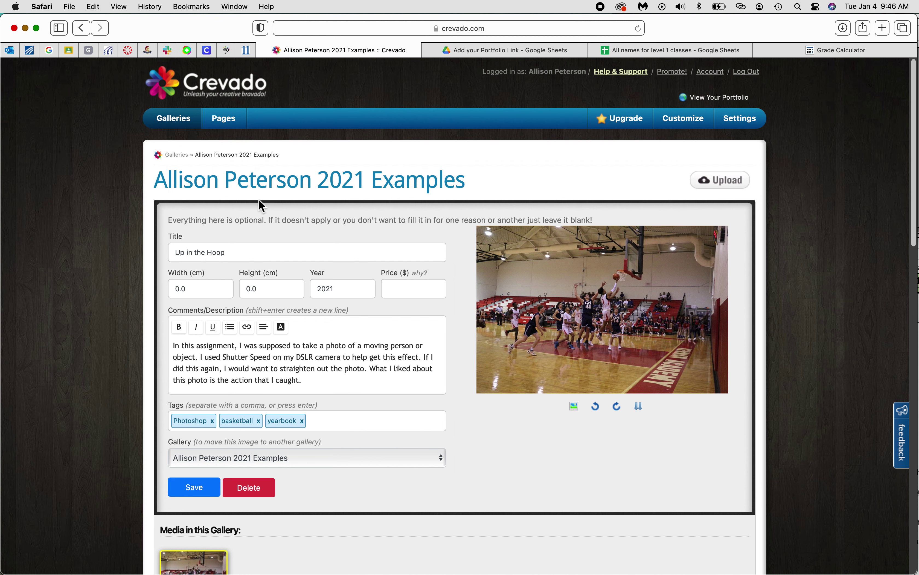
# Step: Reopen the 2021 examples gallery from the gallery overview and view the upload file chooser, closing it without choosing a file
pyautogui.click(174, 120)
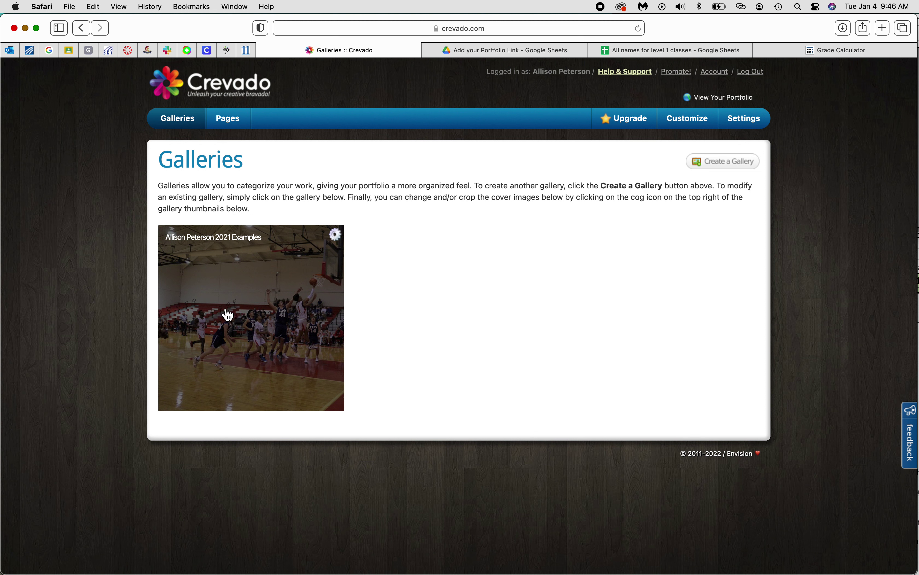
pyautogui.click(261, 302)
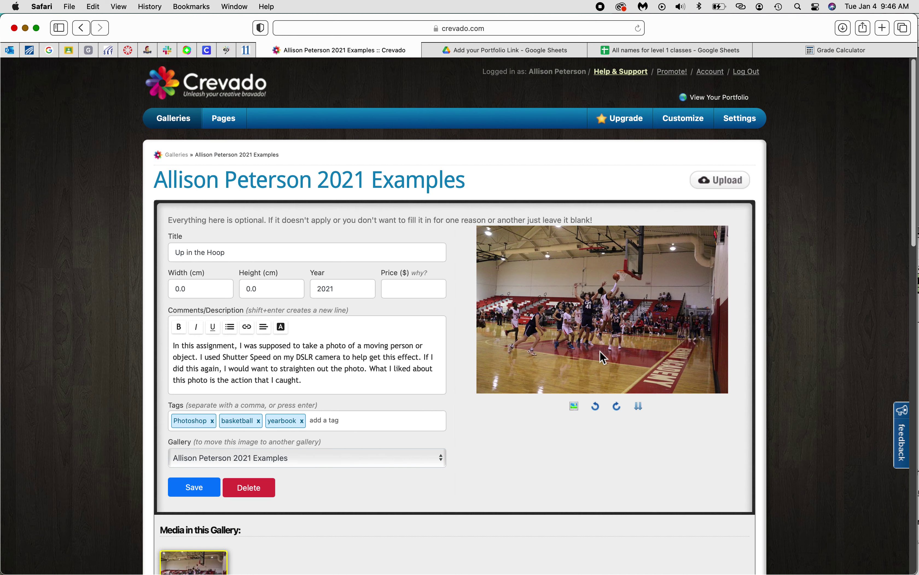
pyautogui.click(735, 184)
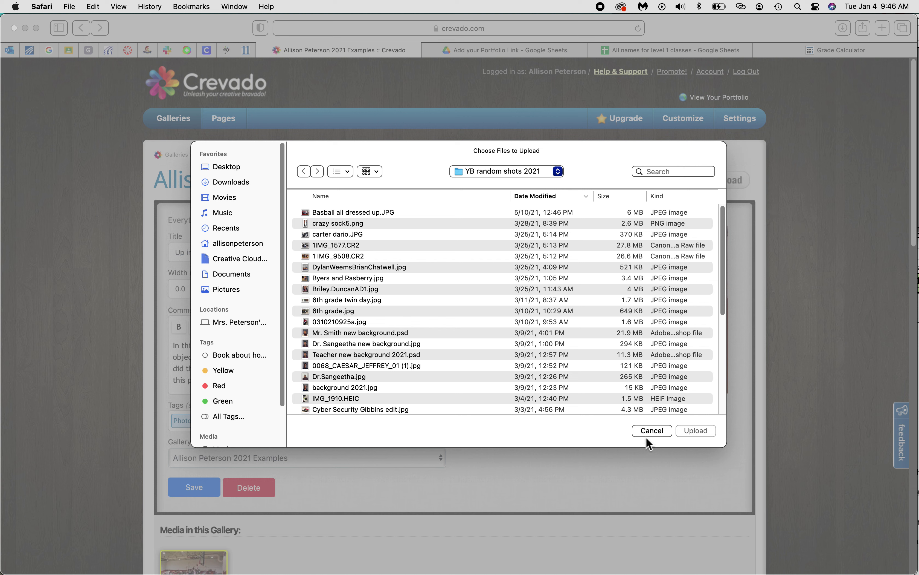
pyautogui.click(659, 432)
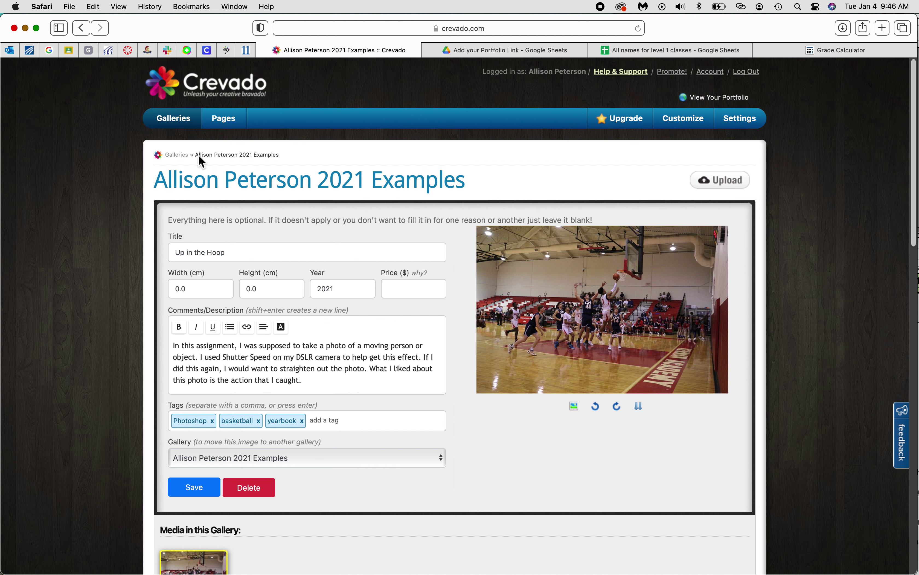
# Step: Switch to the Canvas course and go through the Portfolio in Crevado module to the Upload Projects page
pyautogui.click(128, 50)
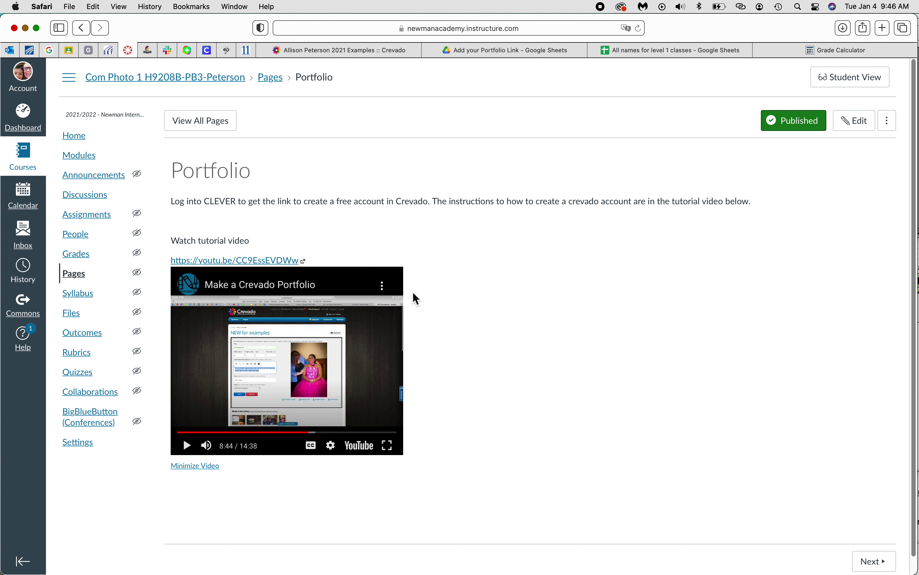
pyautogui.click(68, 155)
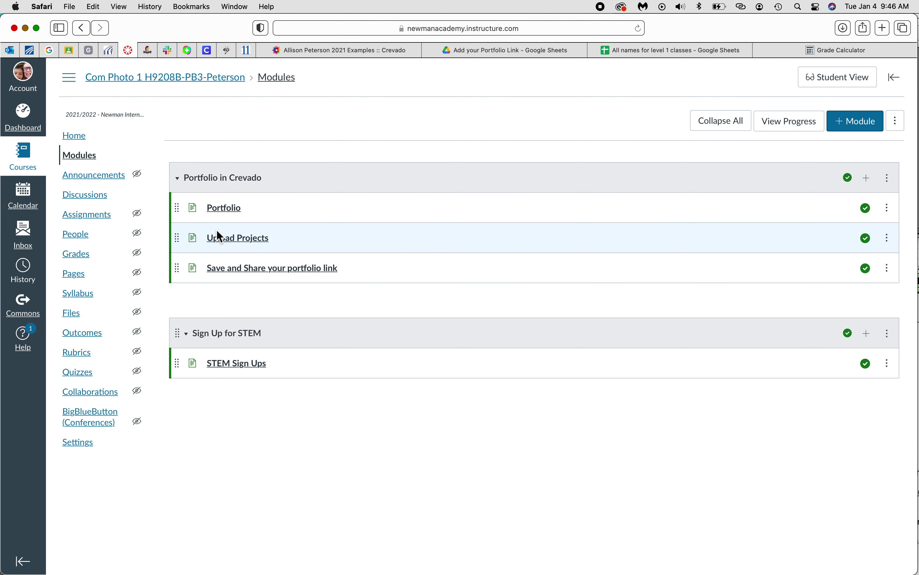
pyautogui.click(223, 213)
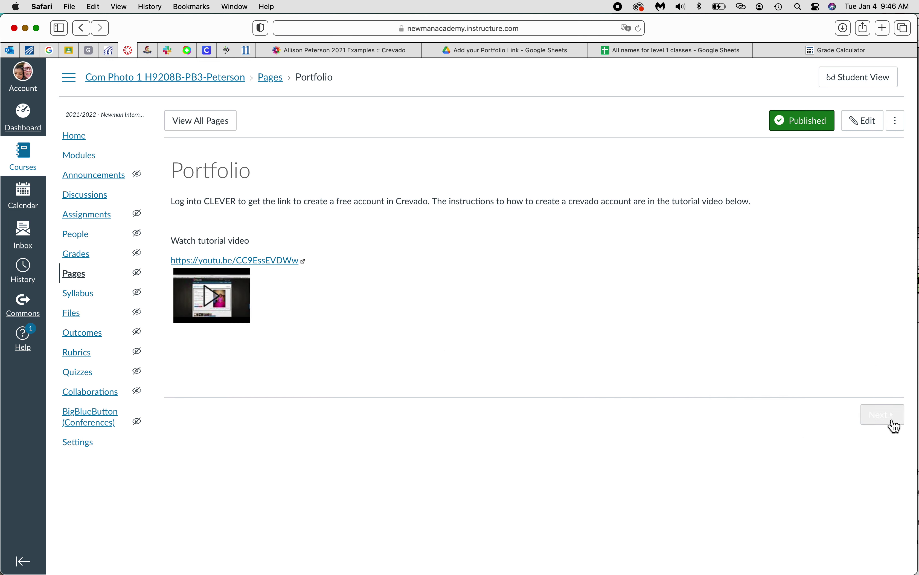
pyautogui.click(884, 416)
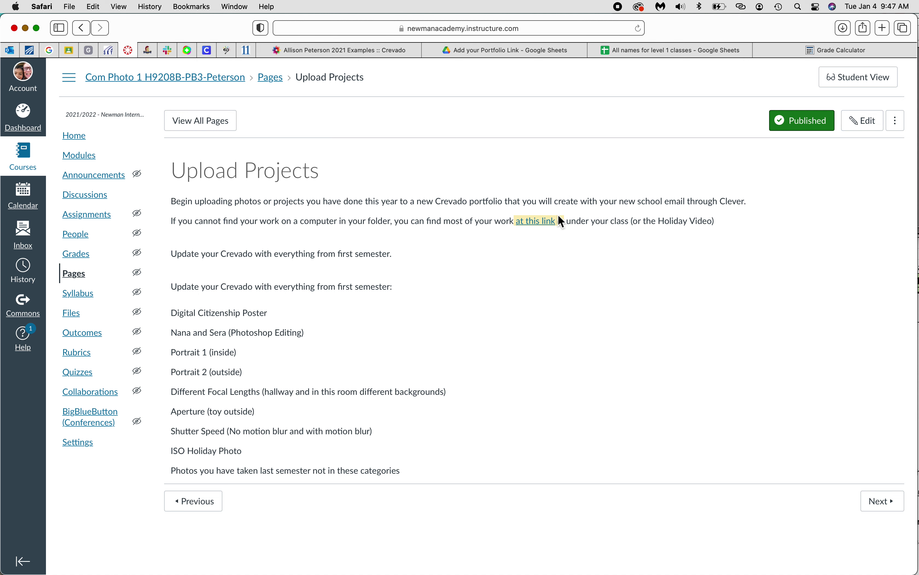
# Step: Follow the link to the shared Drive folder, browse Commercial Photography 2021-22 to the Fast Shutter Speed folder, and return to the Crevado gallery
pyautogui.click(545, 231)
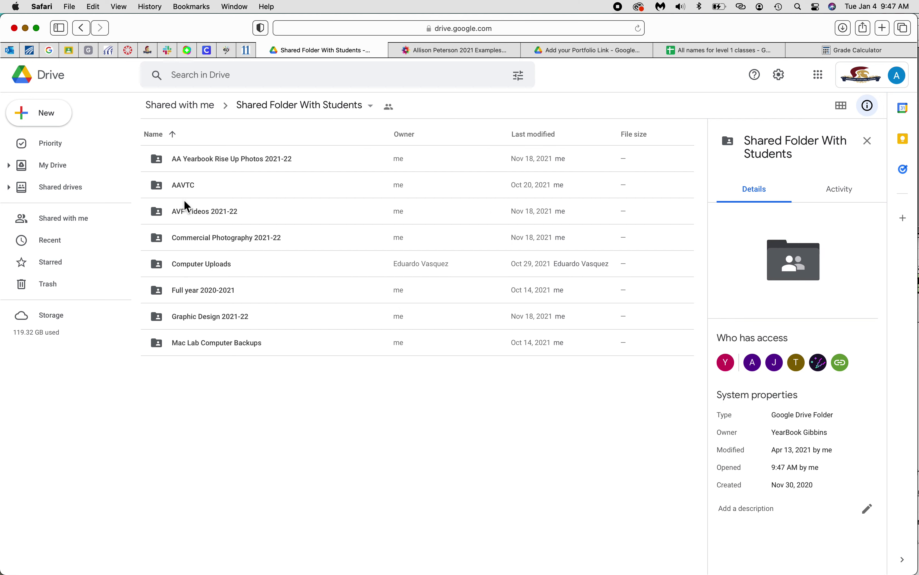
pyautogui.click(186, 240)
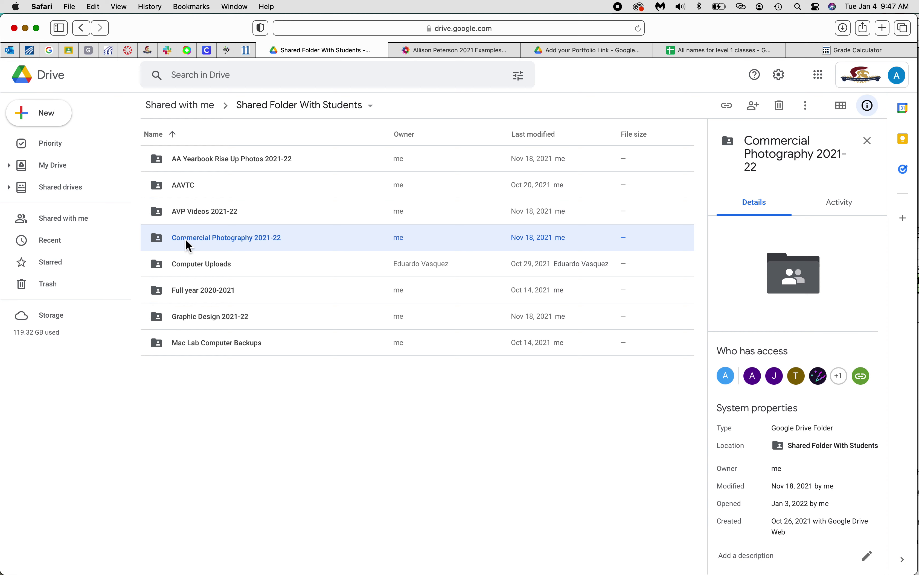
pyautogui.doubleClick(185, 239)
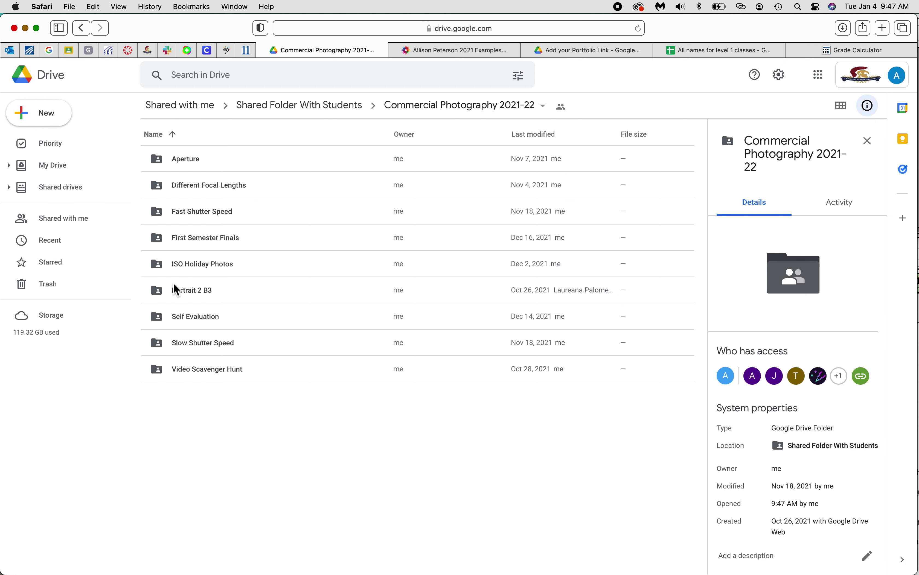
pyautogui.doubleClick(185, 213)
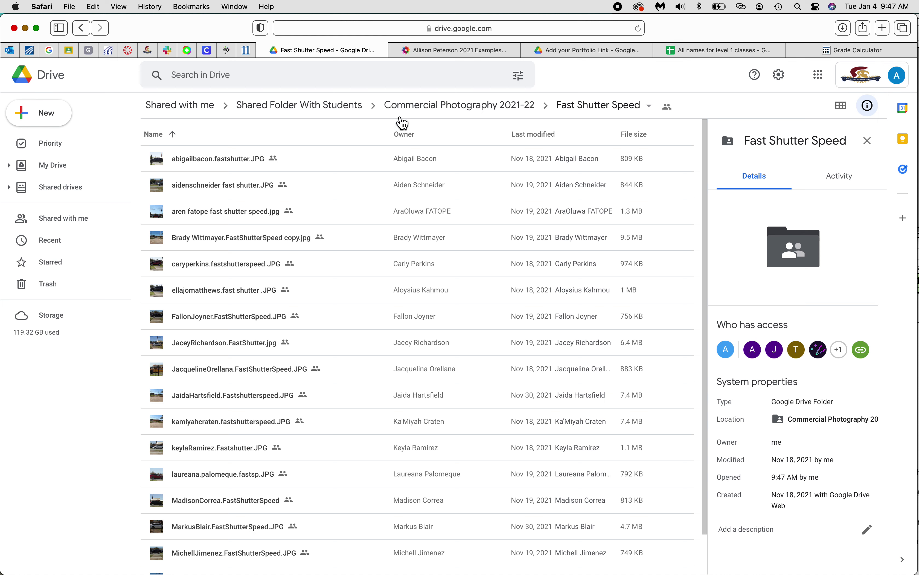
pyautogui.click(417, 51)
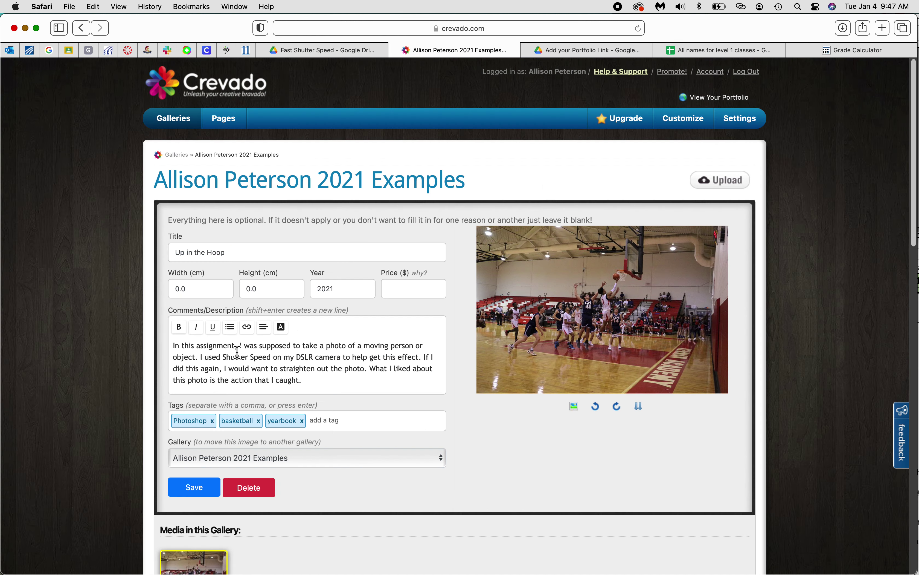